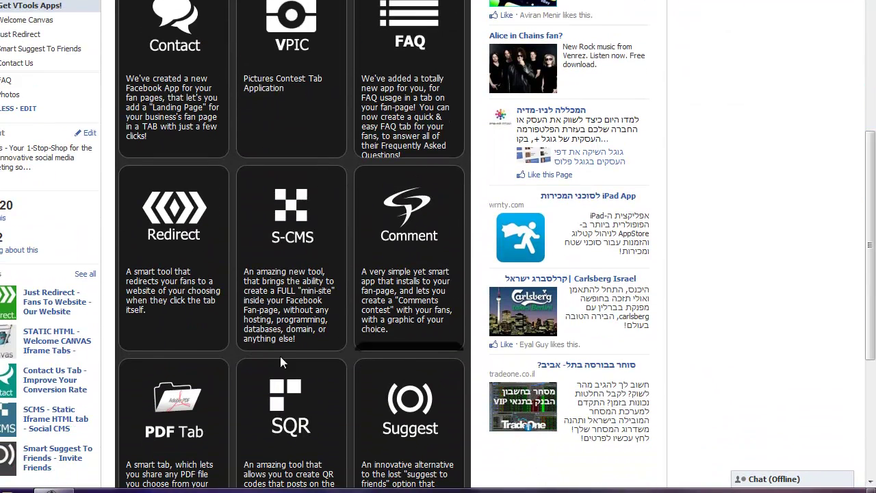
{"action": "mouse_move", "coordinate": [159, 299]}
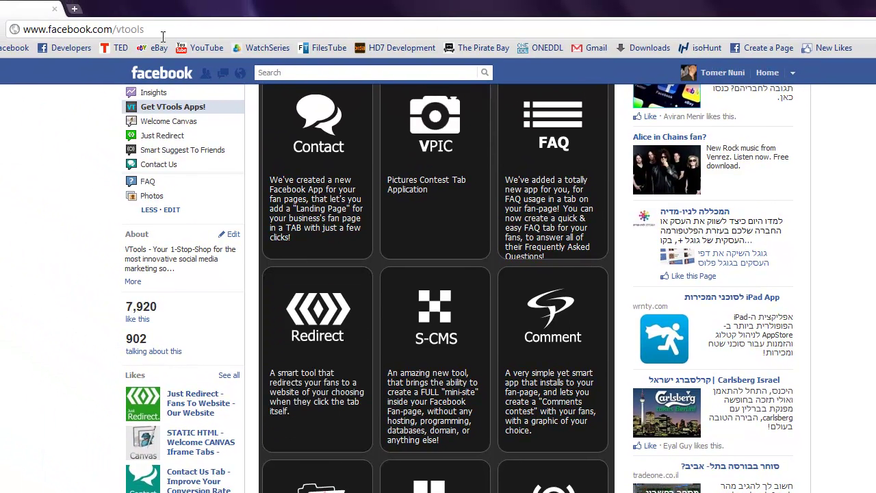
{"action": "left_click", "coordinate": [146, 23]}
{"action": "left_click", "coordinate": [10, 206]}
{"action": "mouse_move", "coordinate": [338, 415]}
{"action": "mouse_move", "coordinate": [385, 368]}
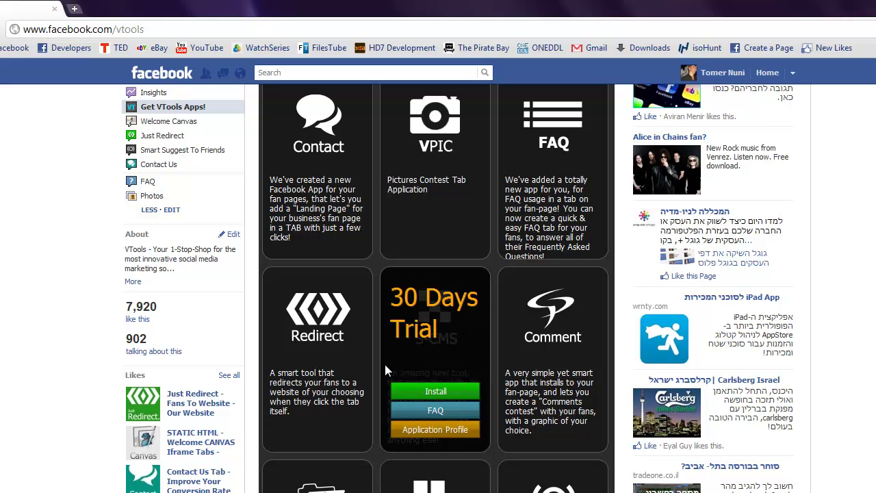
Step: Open the Redirect app's application profile from the VTools app list and go to the app
{"action": "mouse_move", "coordinate": [342, 358]}
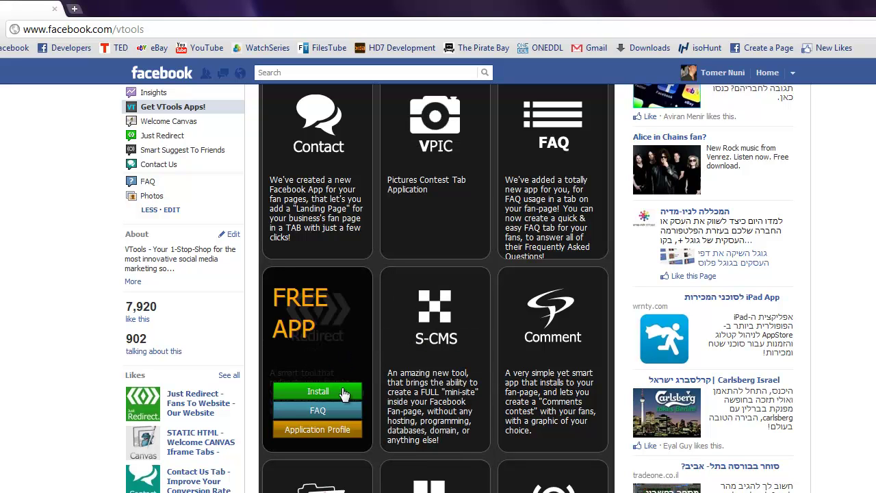
{"action": "left_click", "coordinate": [316, 430]}
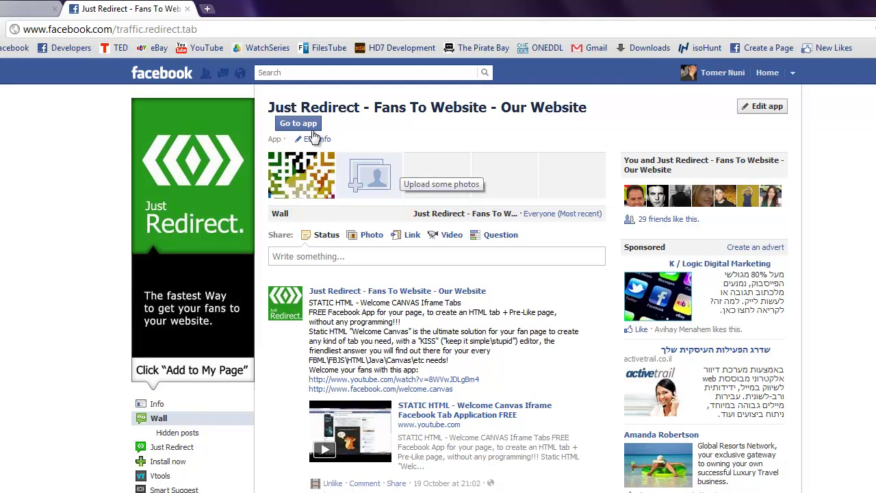
{"action": "left_click", "coordinate": [299, 124]}
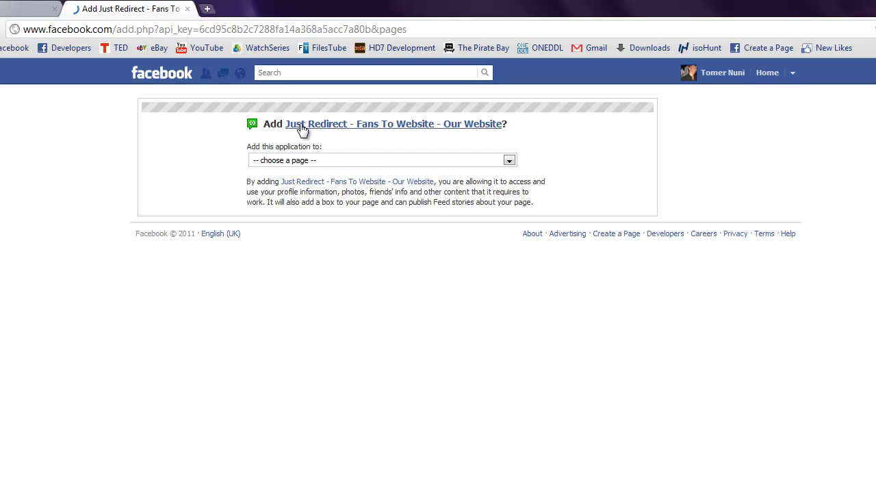
Step: Choose the ויטולס דמו page and add the Just Redirect application to it
{"action": "left_click", "coordinate": [301, 162]}
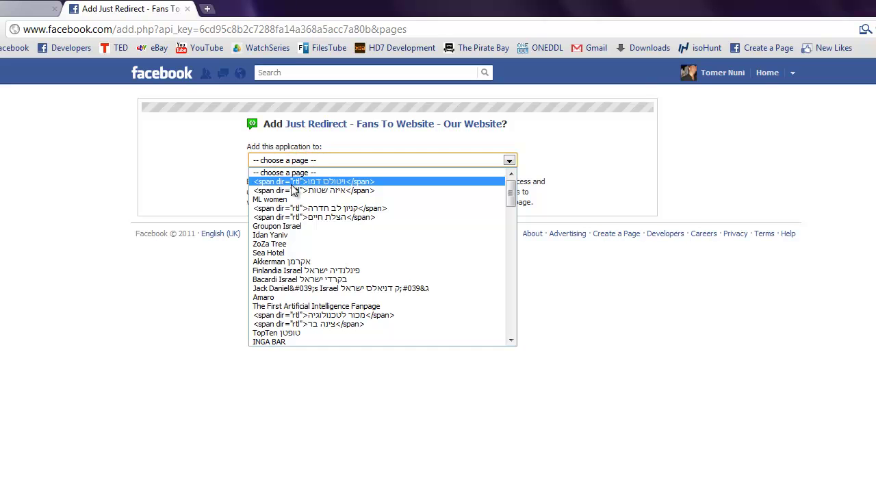
{"action": "left_click", "coordinate": [302, 183]}
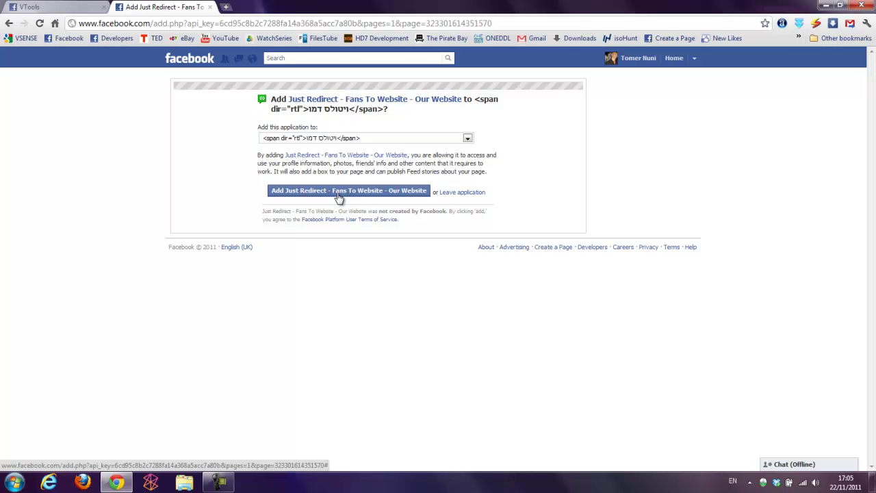
{"action": "left_click", "coordinate": [338, 193]}
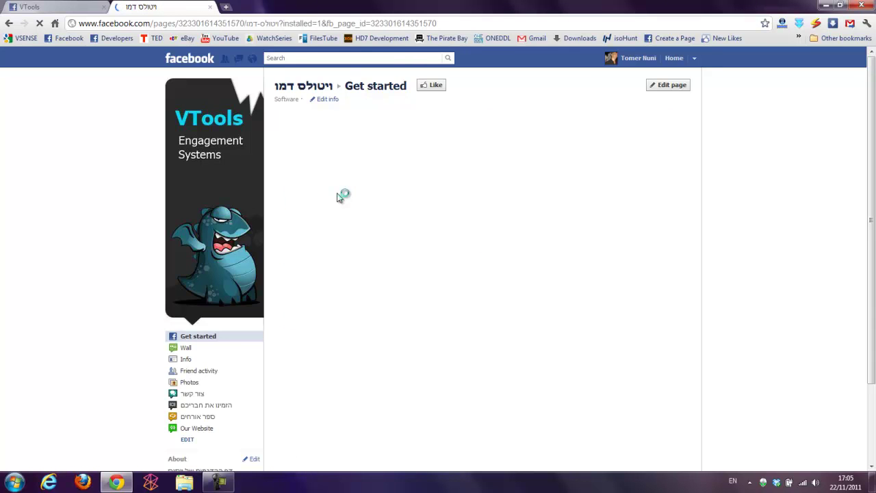
{"action": "left_click", "coordinate": [192, 430]}
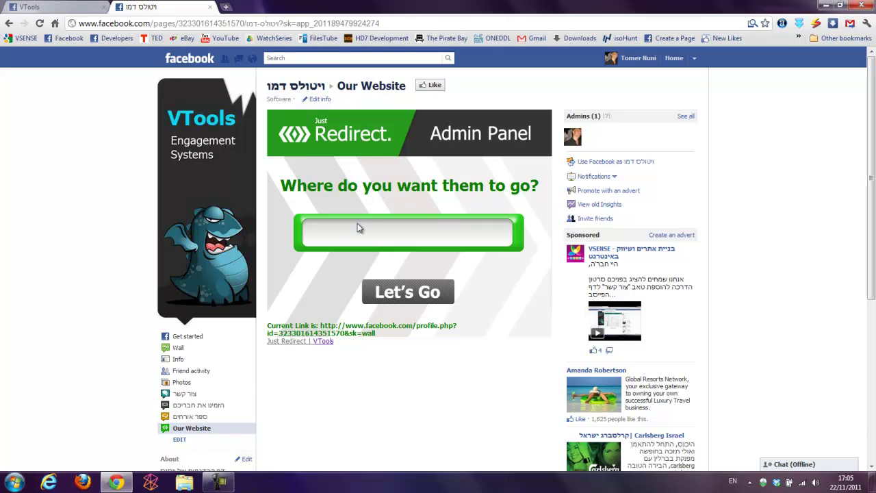
{"action": "left_click", "coordinate": [348, 240]}
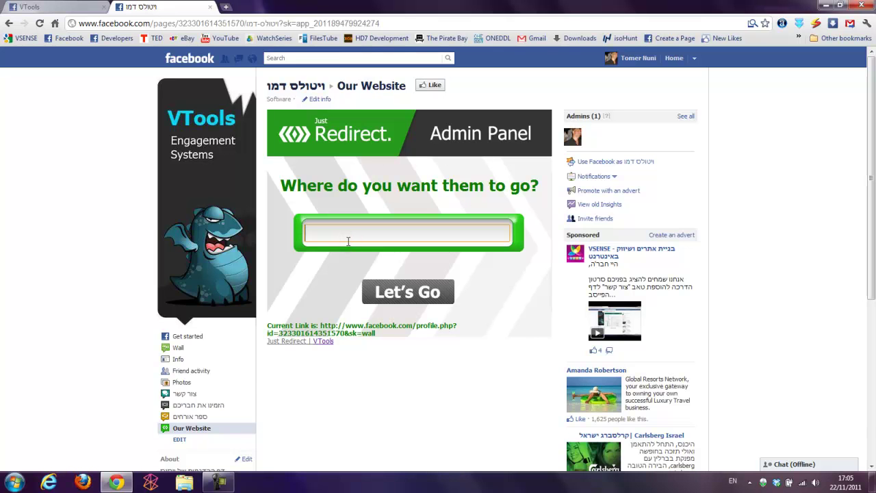
{"action": "key", "text": "ctrl+v"}
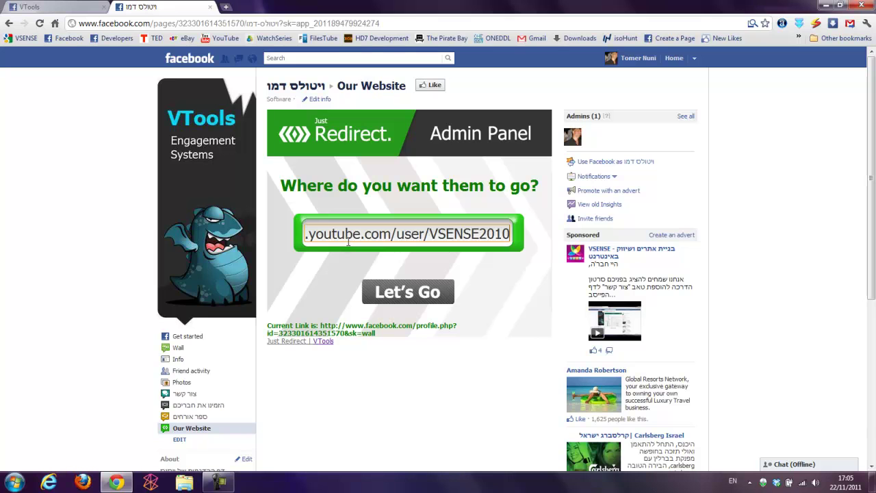
{"action": "left_click_drag", "start_coordinate": [414, 239], "coordinate": [267, 238]}
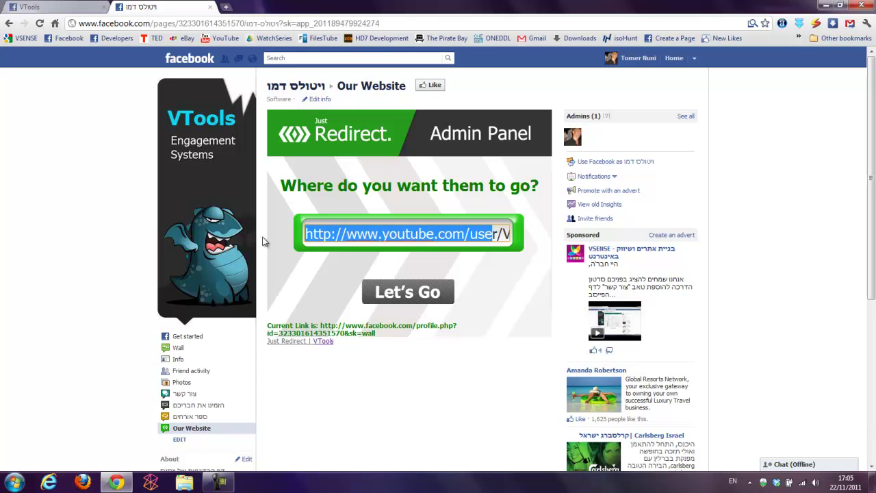
{"action": "left_click", "coordinate": [340, 234]}
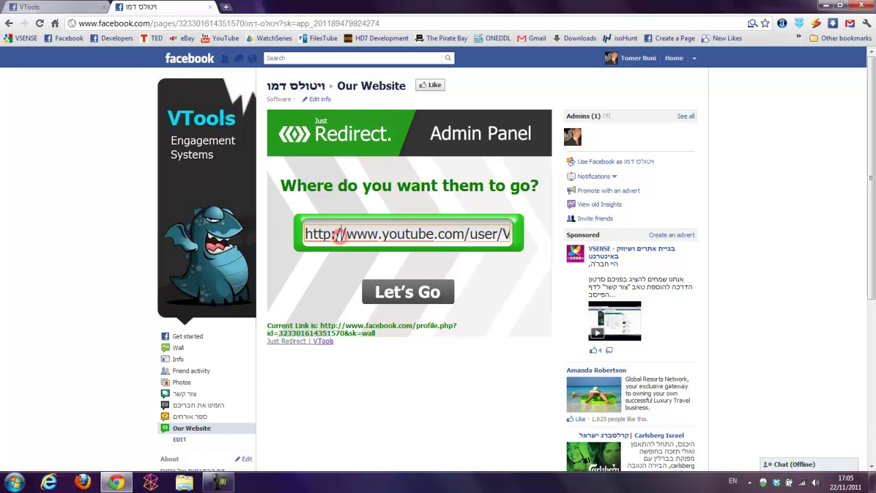
{"action": "left_click_drag", "start_coordinate": [342, 235], "coordinate": [269, 252]}
{"action": "left_click", "coordinate": [373, 234]}
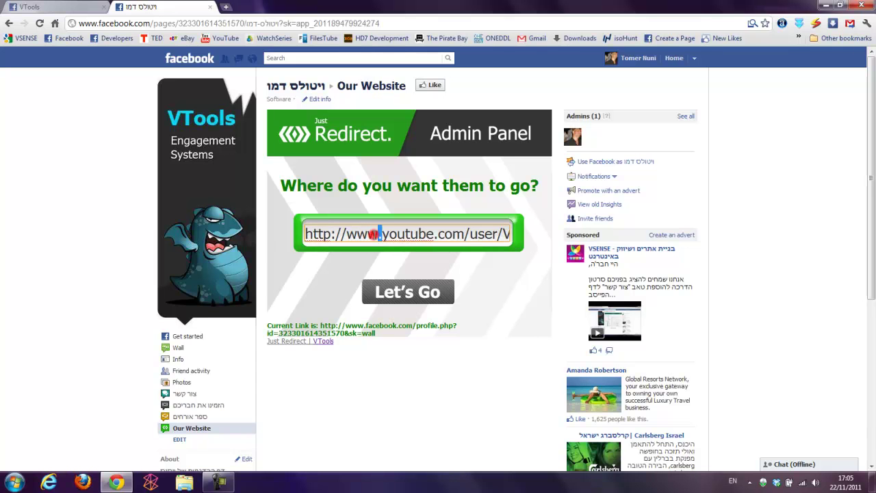
{"action": "mouse_move", "coordinate": [375, 234]}
{"action": "left_mouse_down"}
{"action": "mouse_move", "coordinate": [565, 236]}
{"action": "mouse_move", "coordinate": [375, 240]}
{"action": "left_mouse_up"}
{"action": "left_click", "coordinate": [393, 245]}
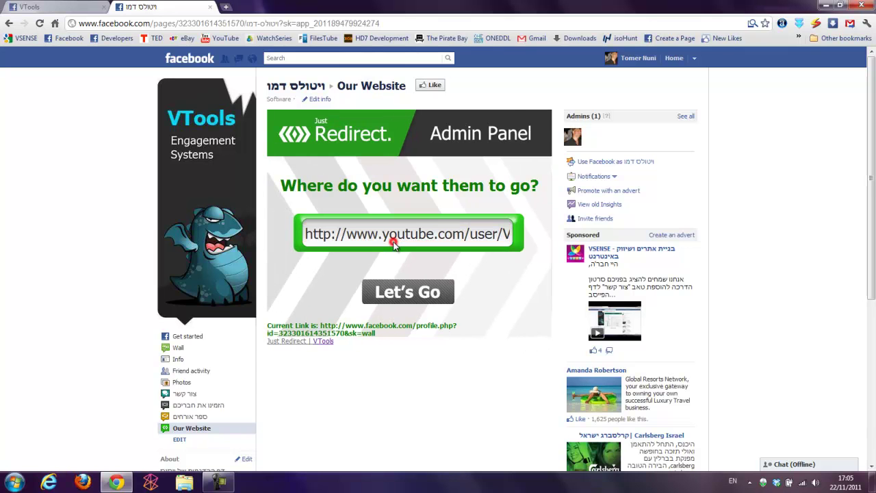
Step: Submit the redirect link in the Just Redirect admin panel and dismiss the confirmation message
{"action": "left_click", "coordinate": [394, 295]}
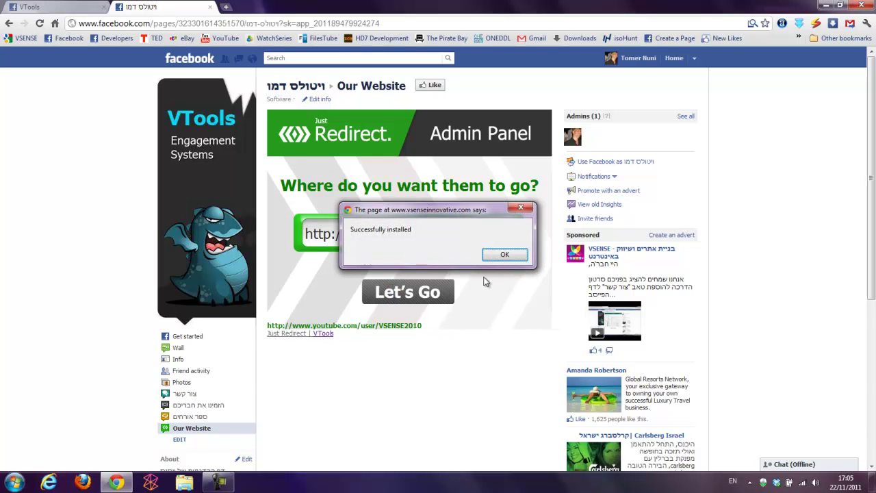
{"action": "left_click", "coordinate": [505, 255]}
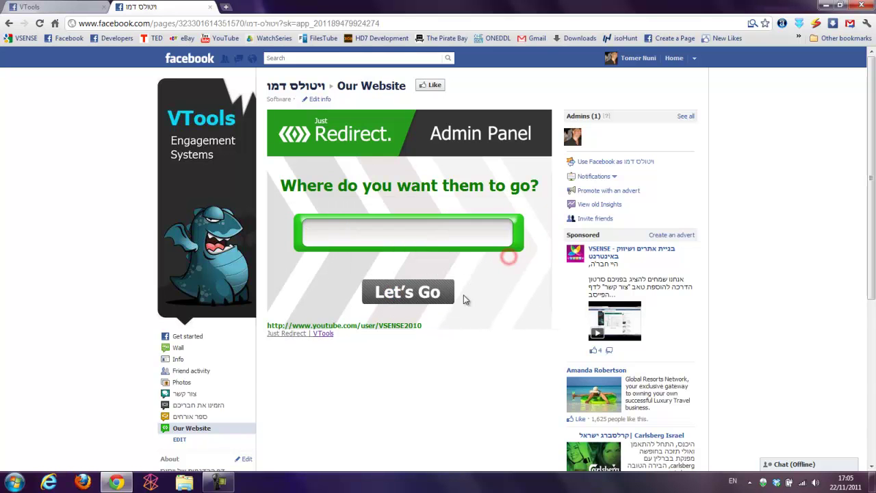
{"action": "triple_click", "coordinate": [415, 326]}
{"action": "left_click", "coordinate": [412, 327]}
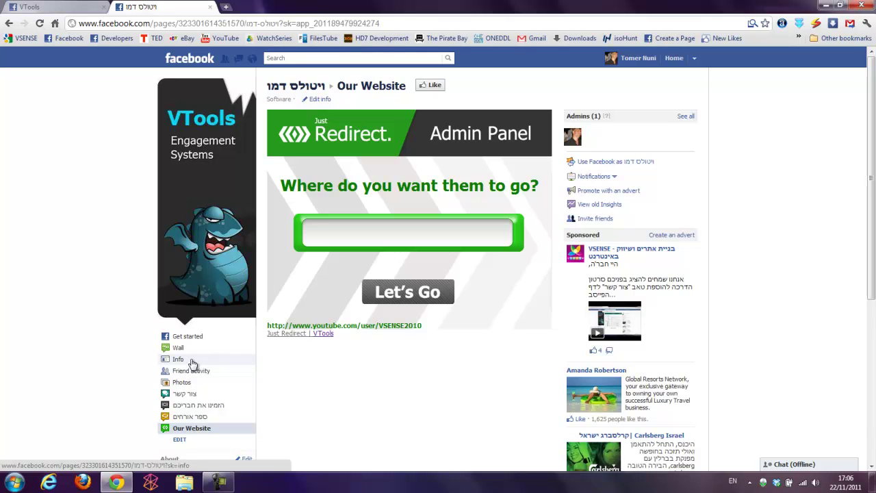
Step: Open the page's editing settings and show its list of installed apps
{"action": "left_click", "coordinate": [321, 101]}
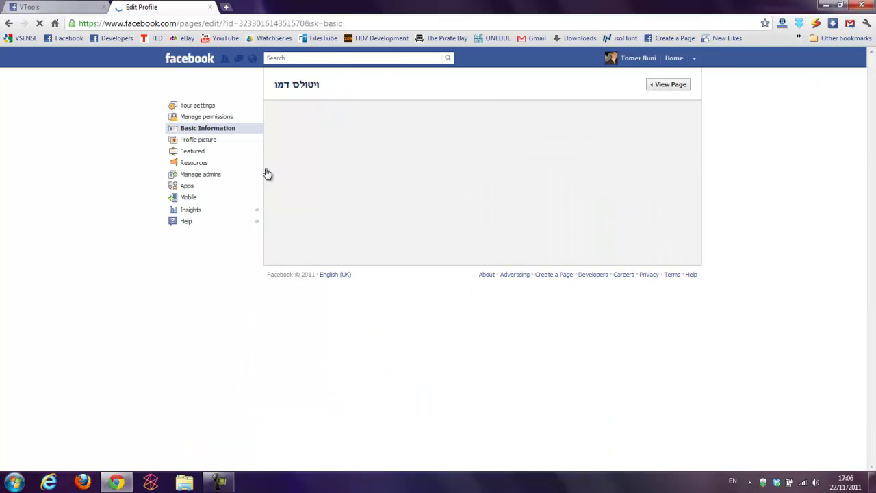
{"action": "left_click", "coordinate": [187, 184]}
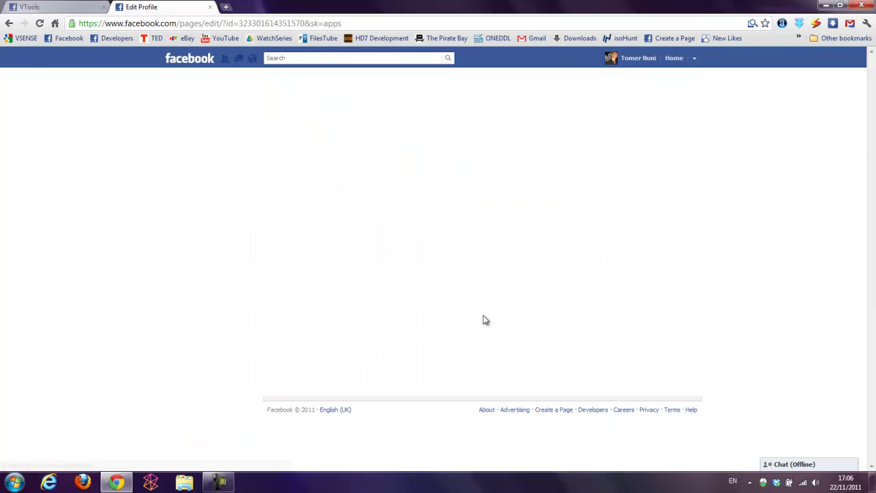
{"action": "scroll", "coordinate": [438, 418], "scroll_direction": "down", "scroll_amount": 1}
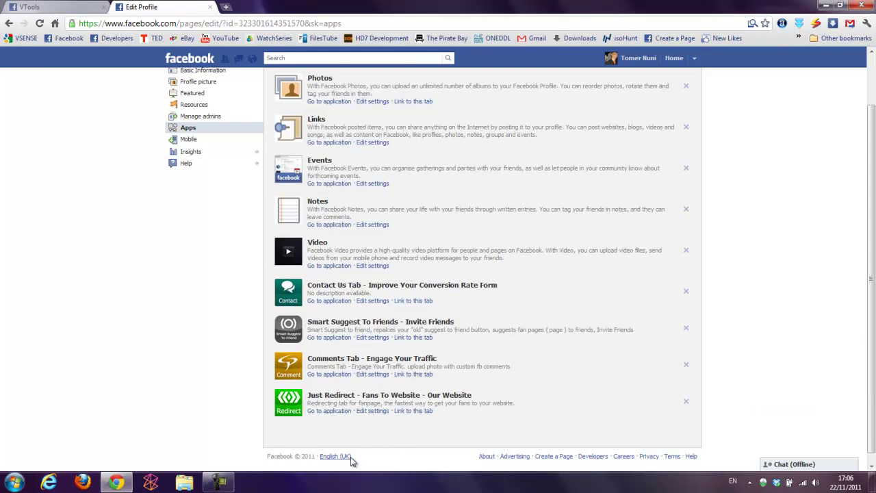
Step: Set the Just Redirect app's custom tab name to "מעבר ליוטיוב שלנו", save it and close the settings
{"action": "left_click", "coordinate": [372, 411]}
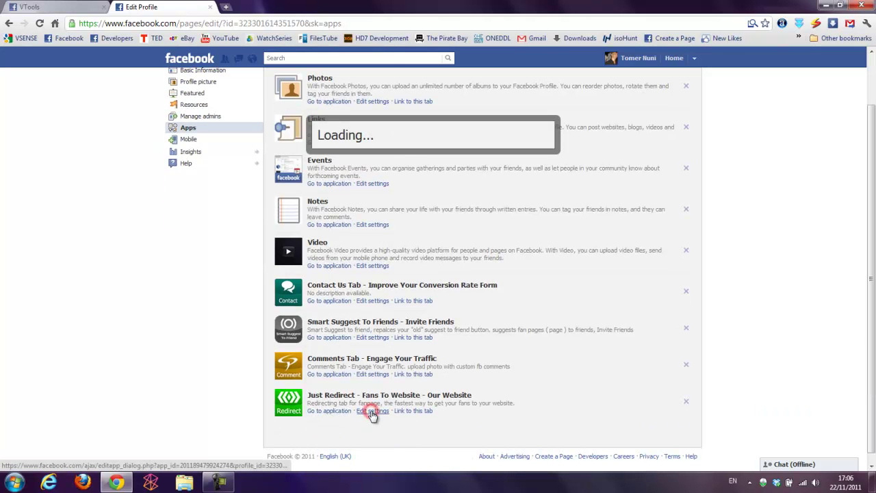
{"action": "key", "text": "alt+shift"}
{"action": "type", "text": "מעבר"}
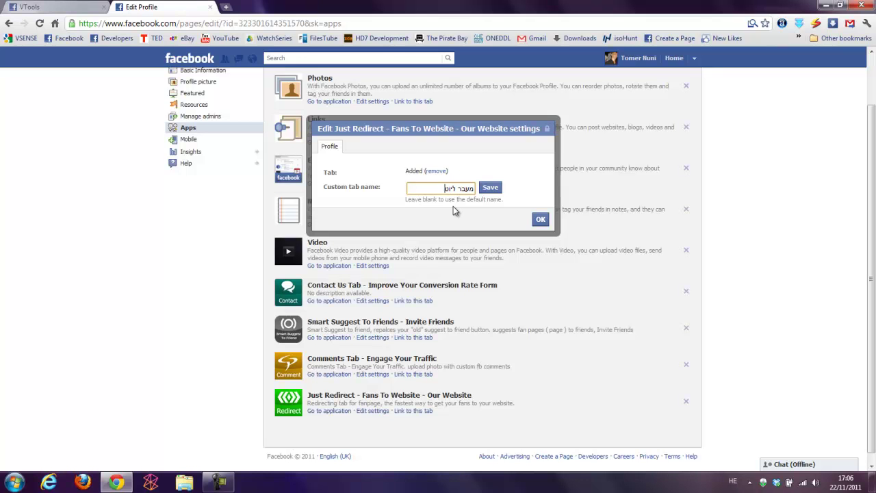
{"action": "type", "text": "ליוטיוב שלנו"}
{"action": "left_click", "coordinate": [490, 188]}
{"action": "left_click", "coordinate": [540, 219]}
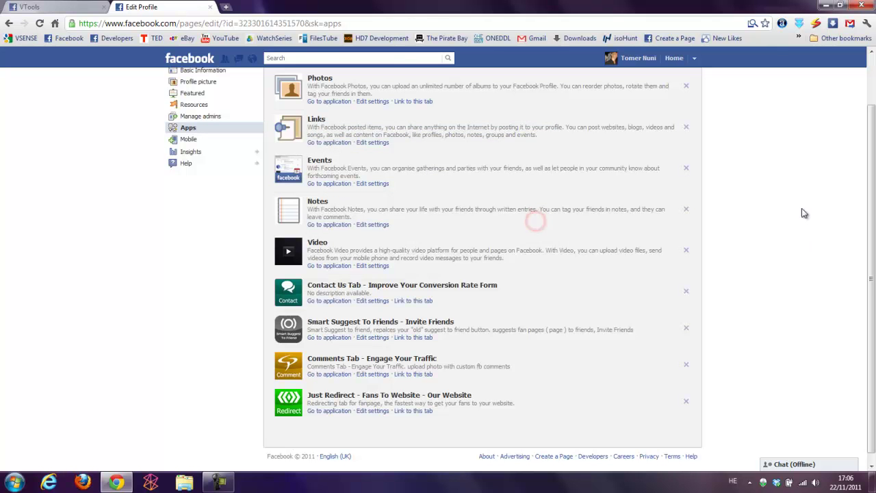
Step: Return to the fan page, dismiss the mail notification and check the redirect tab's name in the page's tab list
{"action": "left_click", "coordinate": [667, 84]}
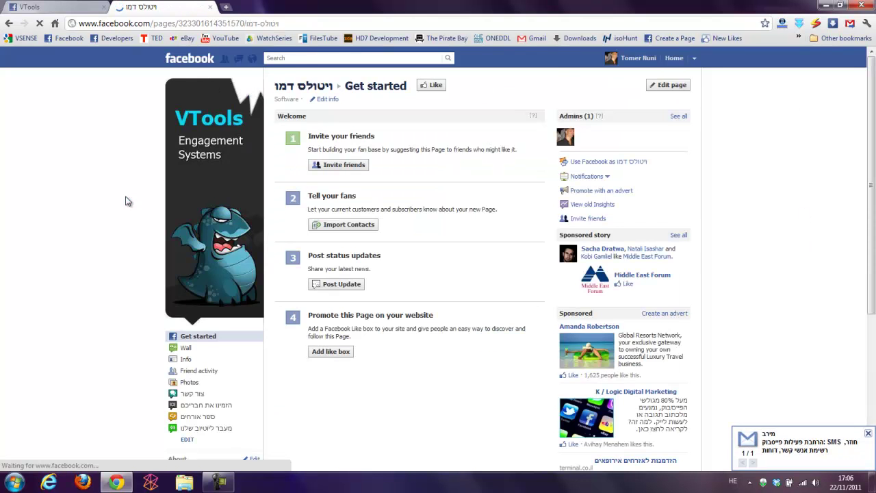
{"action": "scroll", "coordinate": [130, 198], "scroll_direction": "down", "scroll_amount": 2}
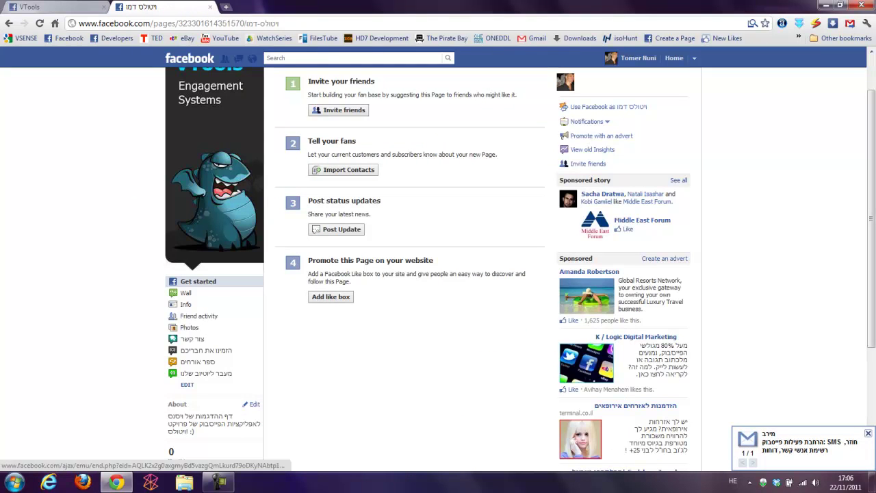
{"action": "left_click", "coordinate": [867, 433]}
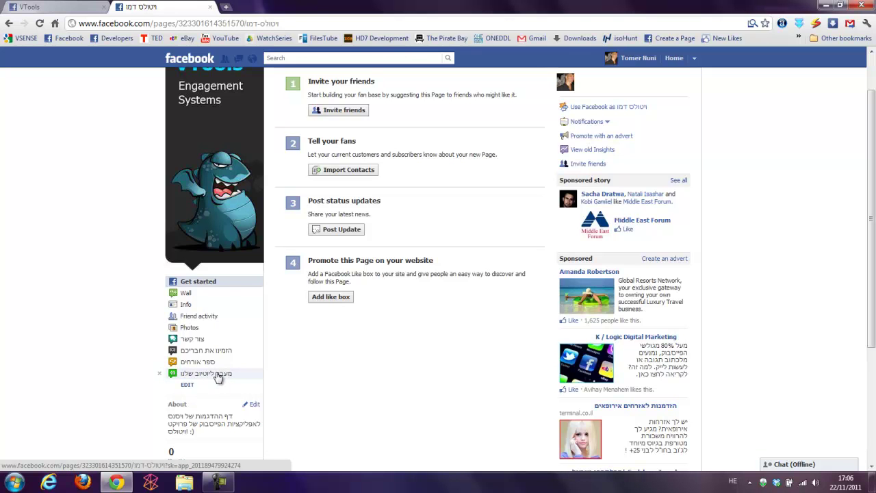
{"action": "scroll", "coordinate": [368, 371], "scroll_direction": "up", "scroll_amount": 1}
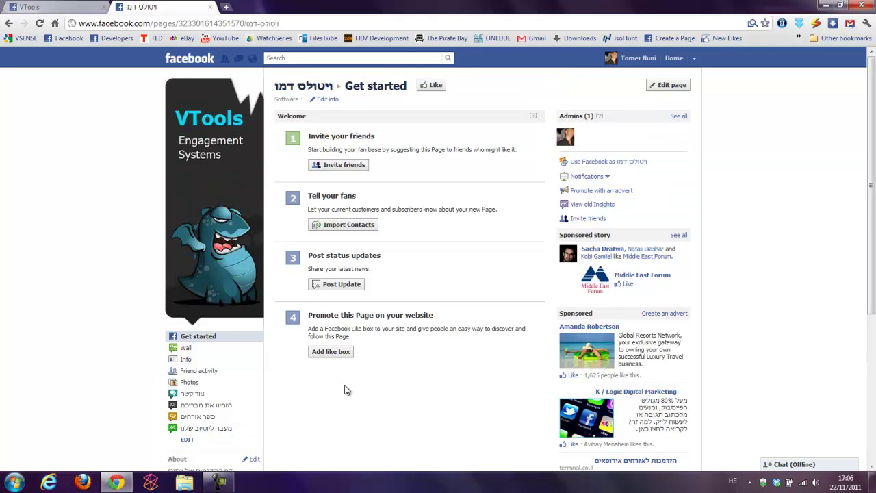